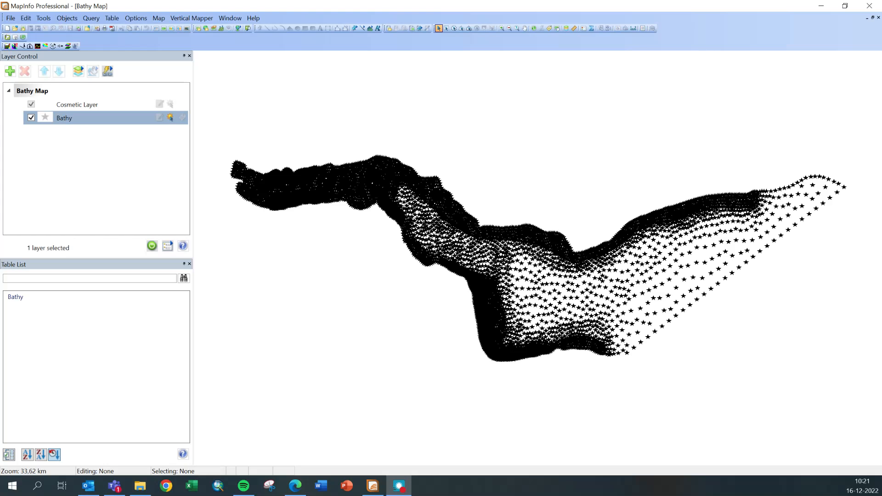
Start creating Voronoi regions from points with Natural Neighbour Analysis, using the Bathy table as the source.
left_click(191, 18)
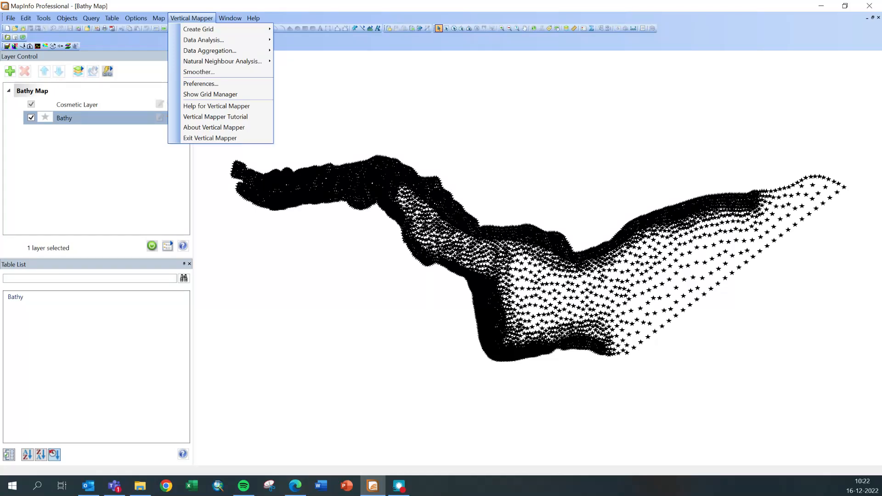
mouse_move(112, 18)
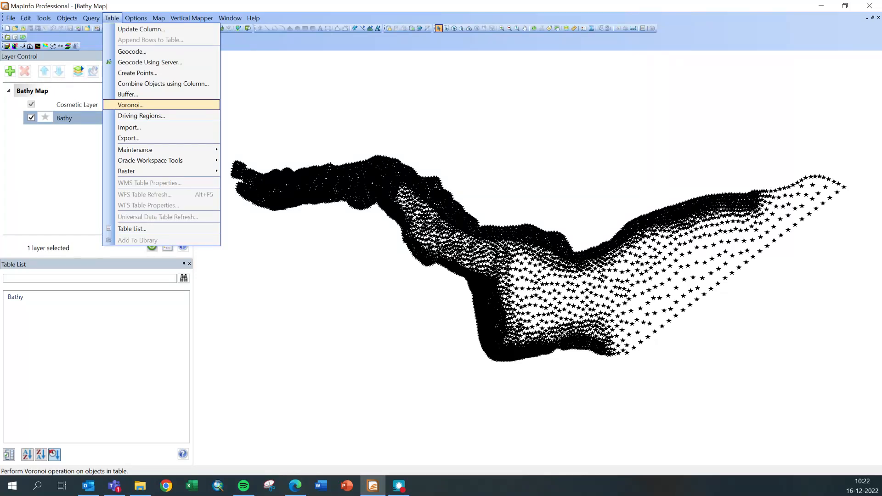
mouse_move(191, 19)
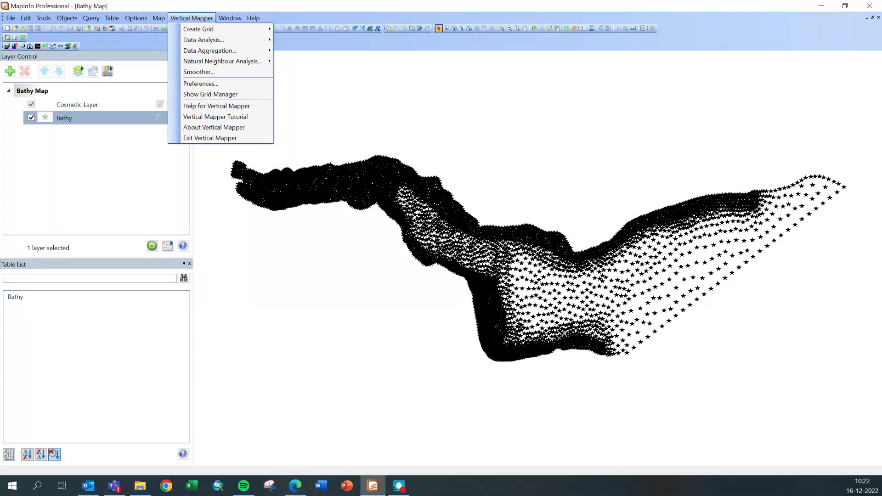
mouse_move(220, 61)
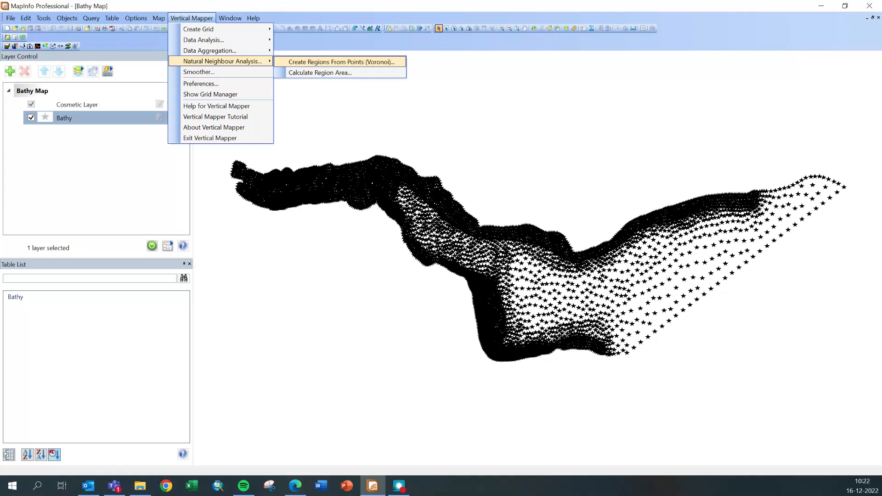
left_click(317, 62)
left_click_drag(419, 162, 367, 87)
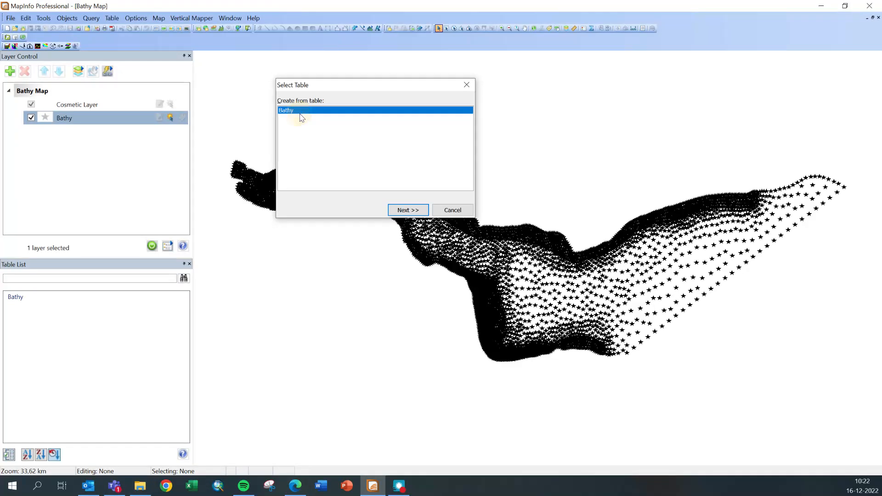
left_click(407, 210)
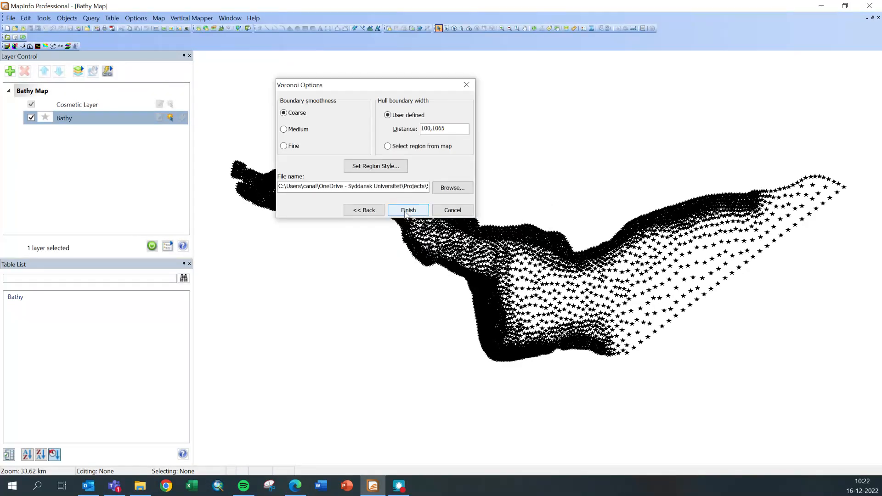
Generate the Voronoi regions with Fine boundary smoothness, saving them as Bathy_voronoi.tab in the Mike_data folder.
left_click(284, 147)
left_click(453, 189)
left_click_drag(492, 121, 492, 30)
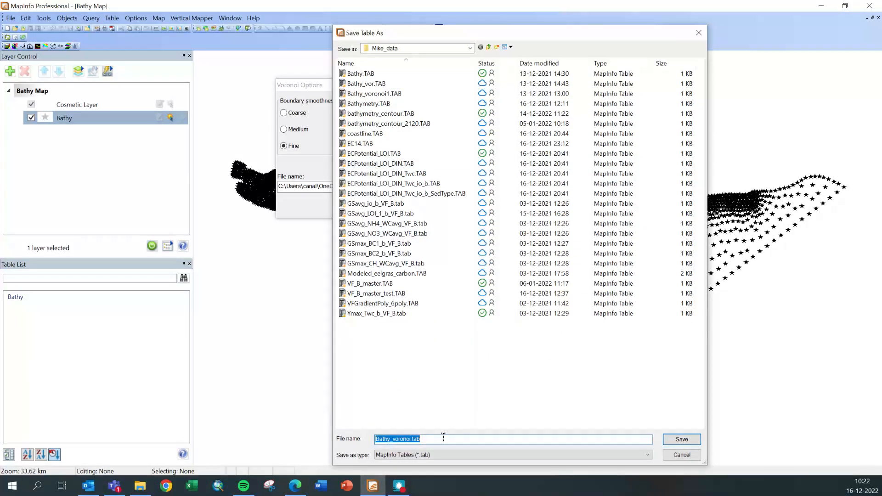
left_click(674, 441)
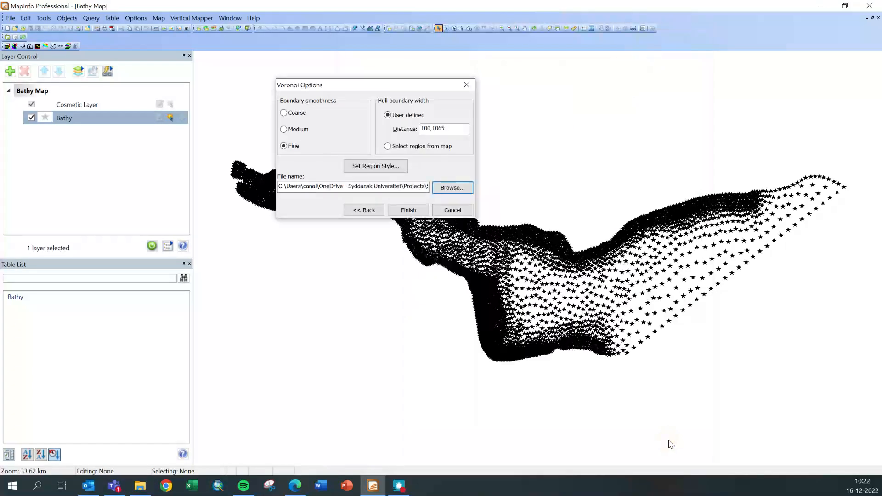
left_click(406, 211)
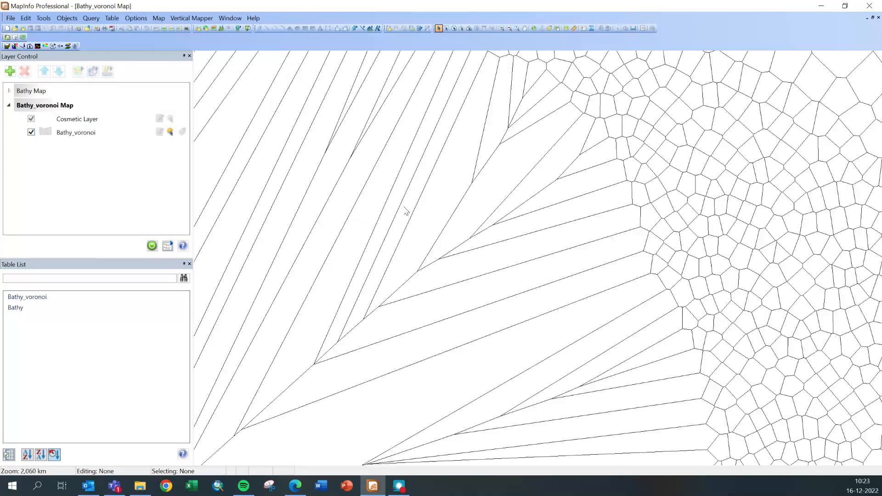
Add the Bathy_voronoi layer to the Bathy map, beneath the point layer.
scroll(571, 225, "down", 3)
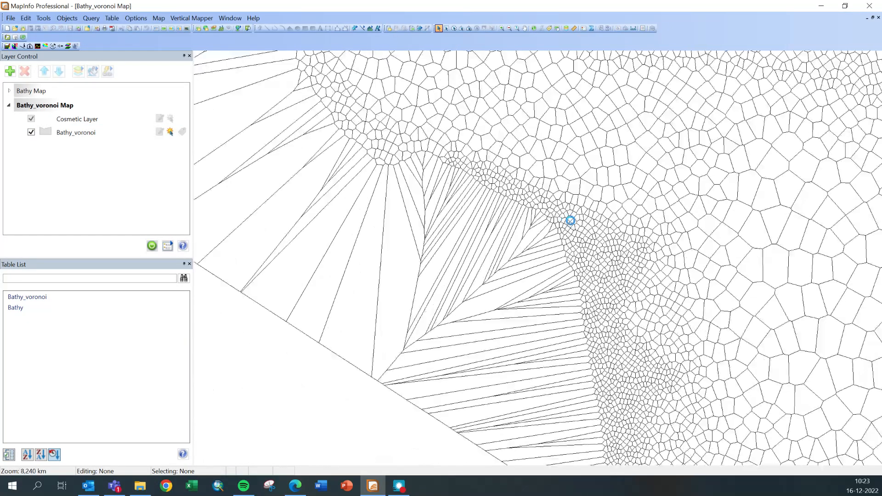
scroll(570, 225, "down", 1)
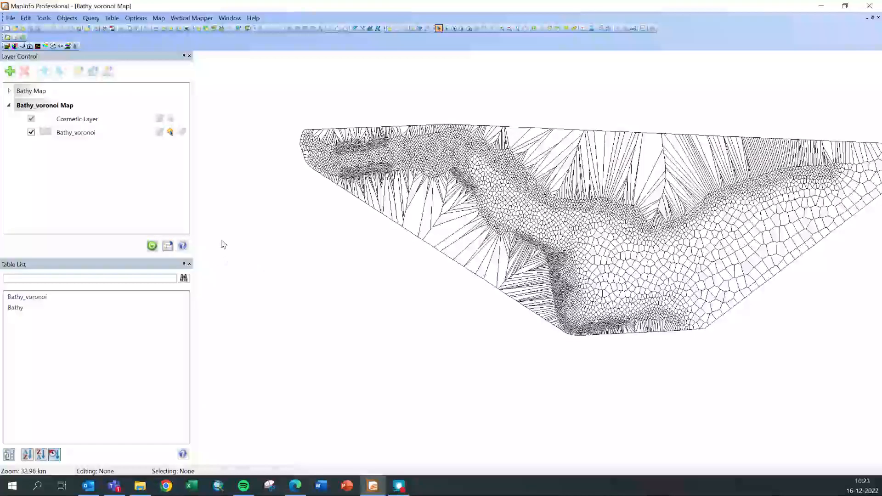
left_click_drag(82, 133, 37, 123)
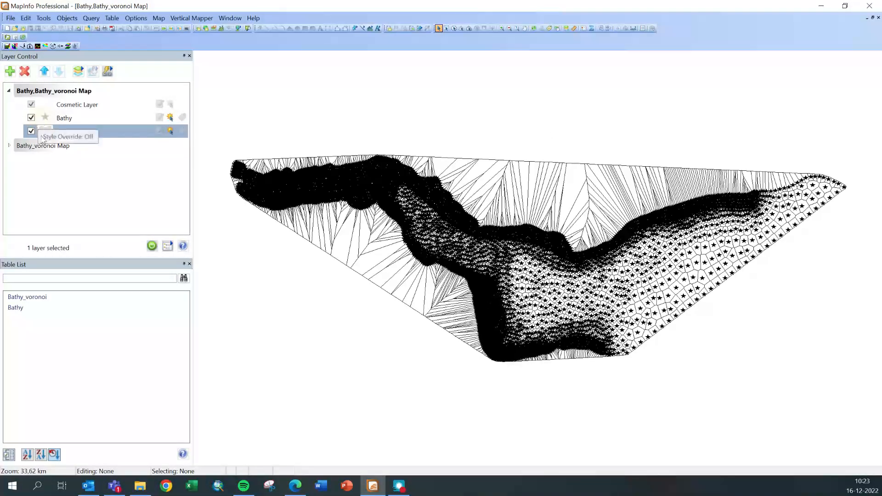
Examine how the Bathy points sit within their Voronoi polygons in the central part of the map.
scroll(511, 299, "up", 5)
scroll(512, 299, "down", 1)
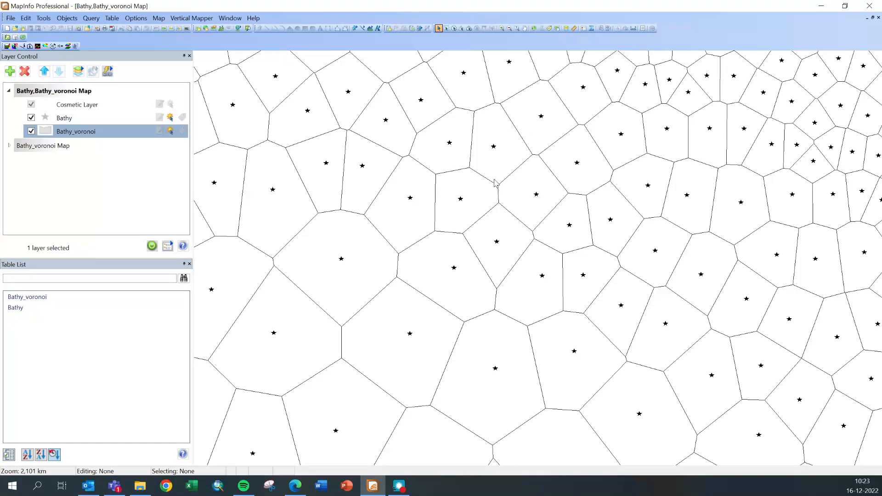
scroll(501, 223, "up", 1)
scroll(498, 218, "down", 3)
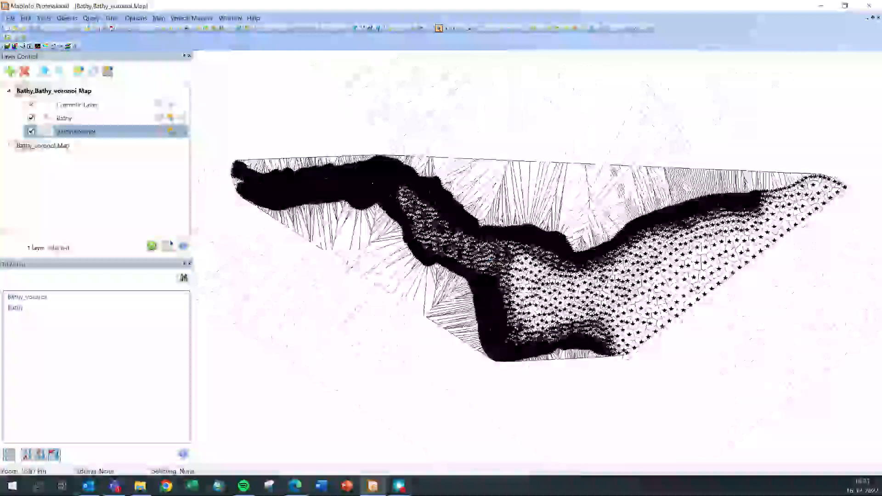
scroll(288, 182, "up", 4)
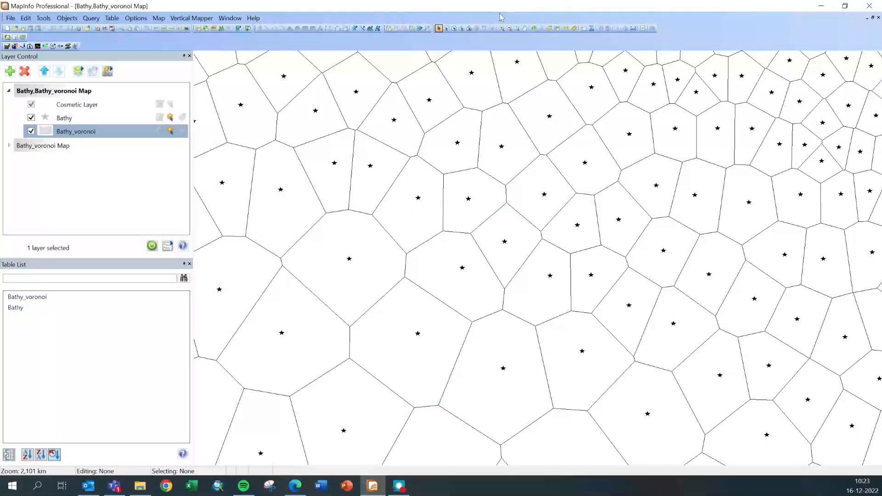
left_click(526, 28)
left_click_drag(396, 120, 627, 126)
left_click_drag(332, 195, 524, 194)
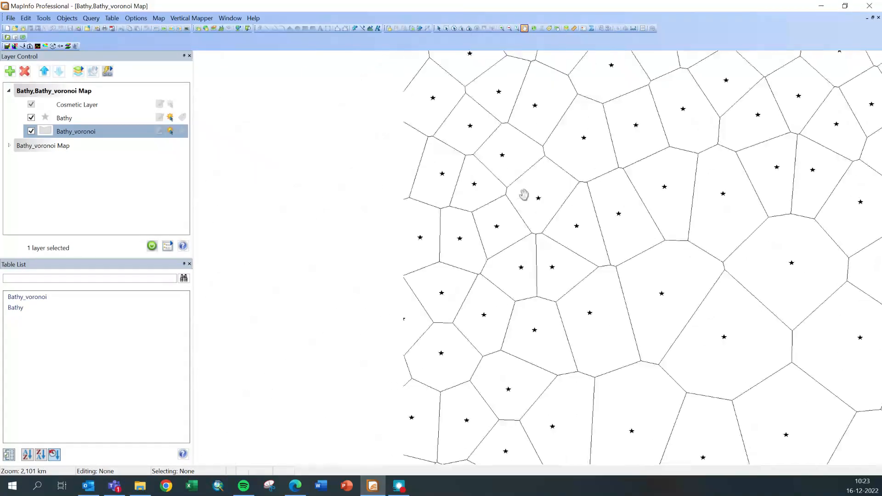
left_click_drag(325, 203, 506, 187)
scroll(491, 187, "down", 2)
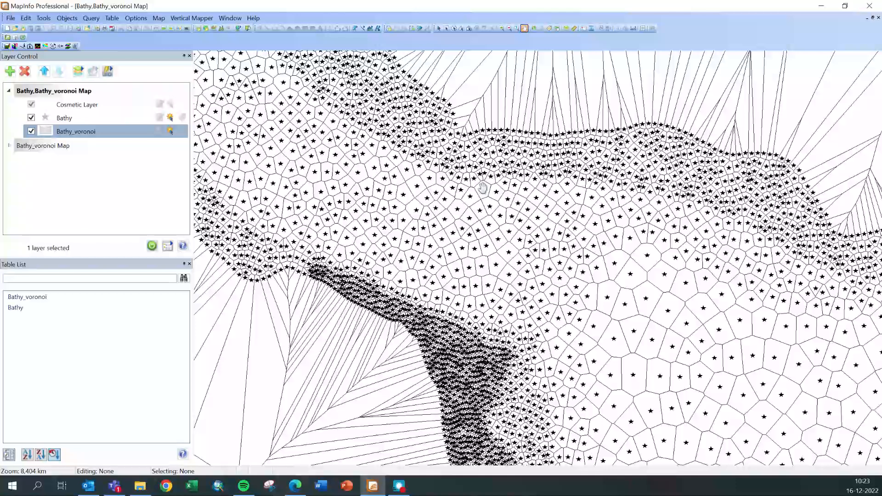
Compare polygon sizes between the densely sampled southwestern shoreline and the sparser open area to the east.
left_click(501, 28)
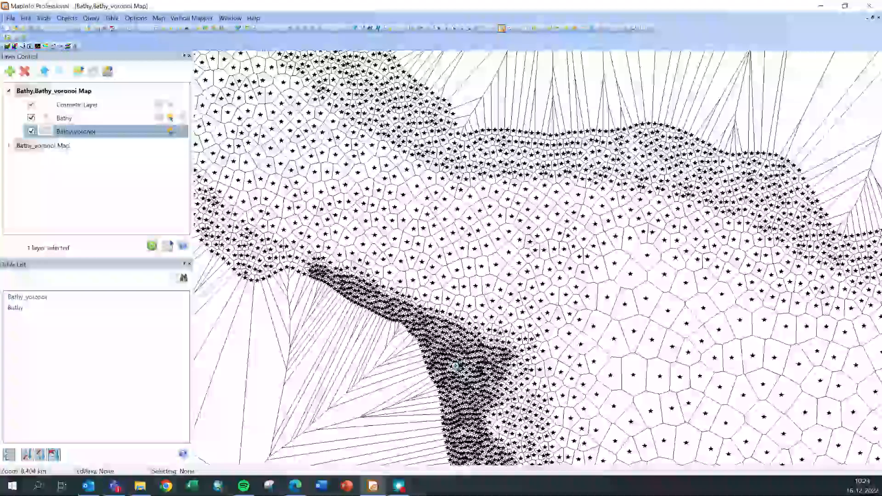
left_click(473, 380)
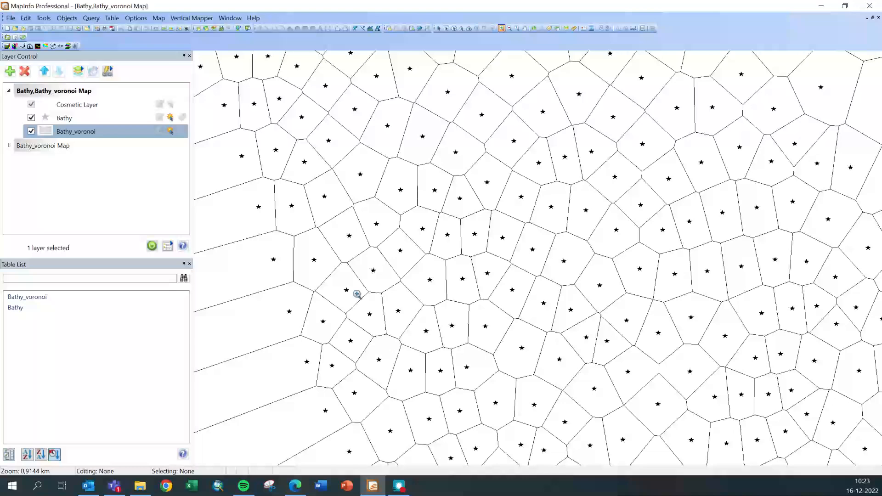
scroll(639, 269, "up", 3)
scroll(640, 270, "down", 4)
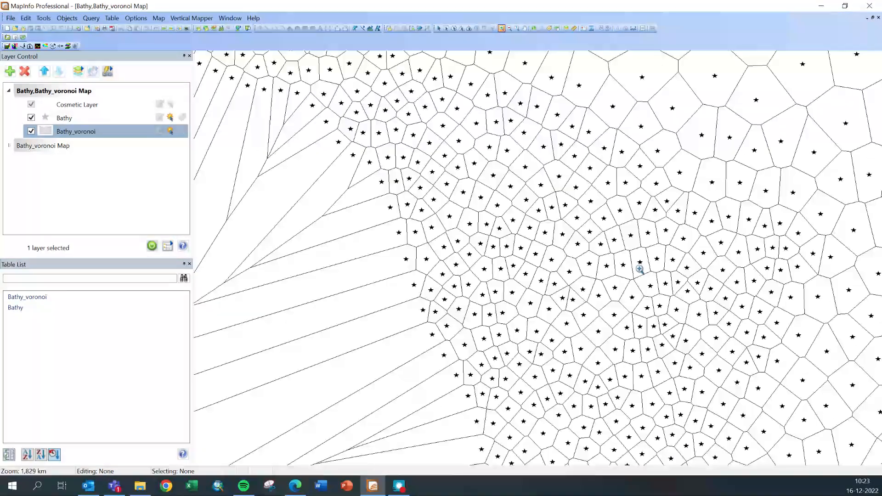
scroll(639, 270, "down", 1)
scroll(640, 270, "down", 1)
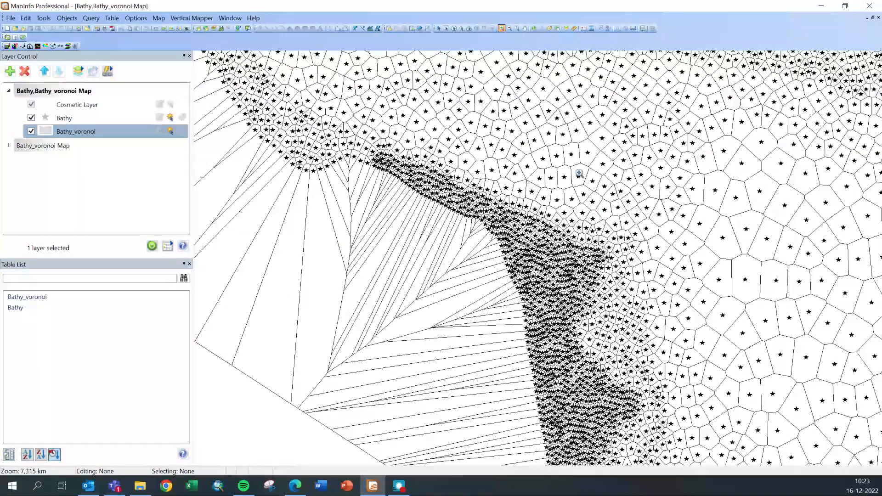
left_click(525, 28)
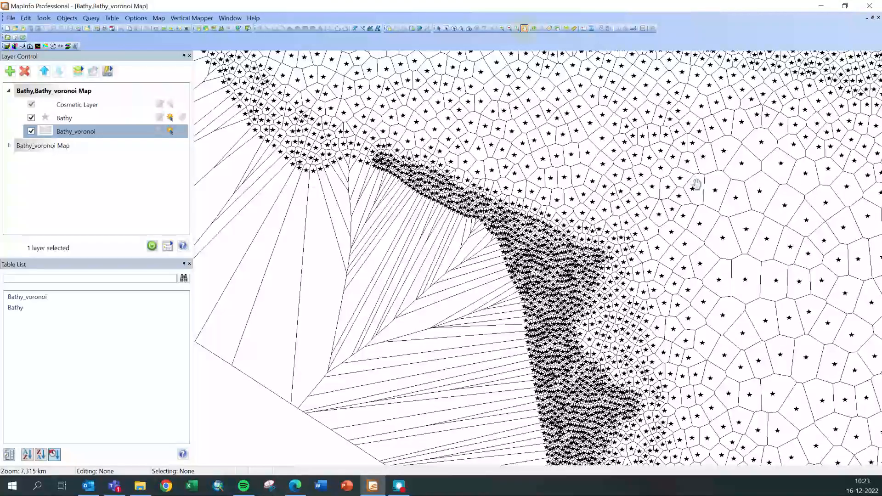
left_click_drag(697, 183, 367, 175)
scroll(556, 268, "down", 1)
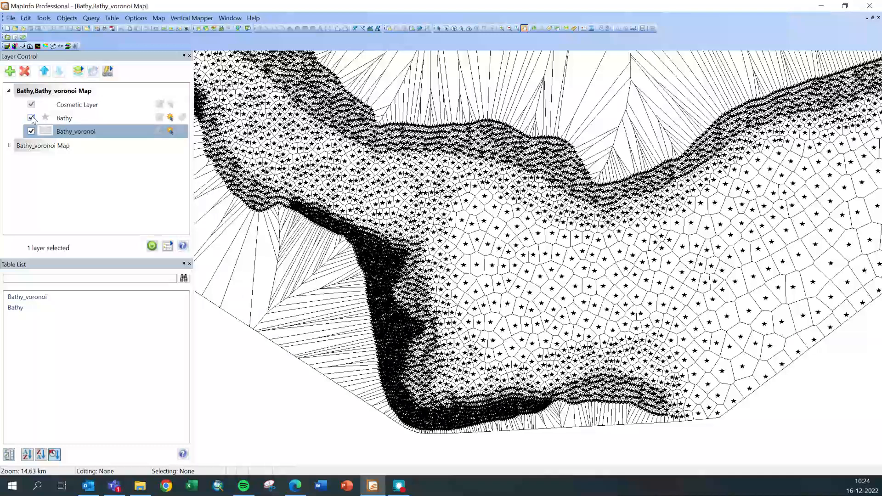
Hide the Bathy points and inspect the elongated Voronoi polygons between the southwestern shoreline and the hull boundary.
left_click(32, 117)
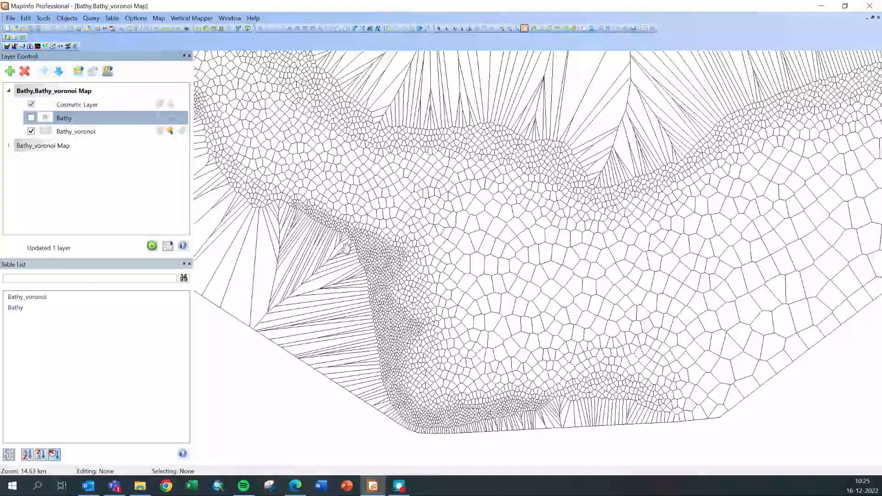
scroll(346, 248, "up", 2)
left_click_drag(315, 353, 502, 171)
left_click_drag(384, 347, 543, 207)
left_click_drag(443, 341, 556, 252)
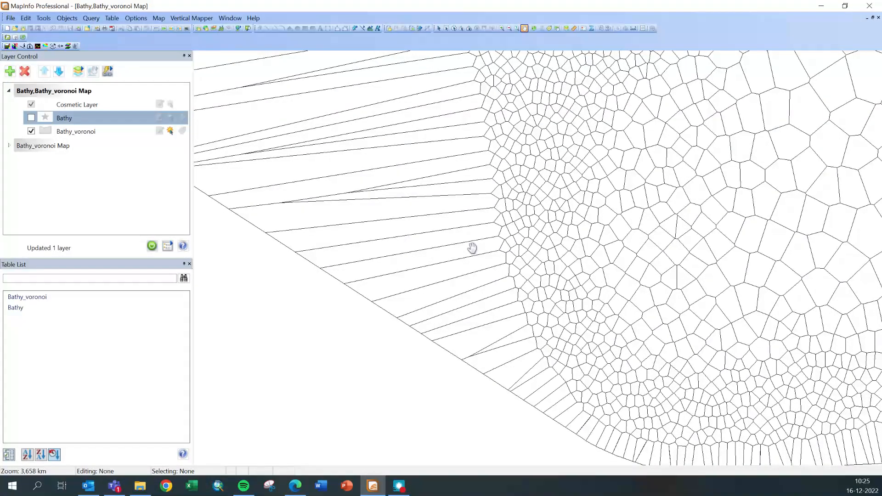
scroll(470, 253, "up", 1)
scroll(471, 253, "down", 1)
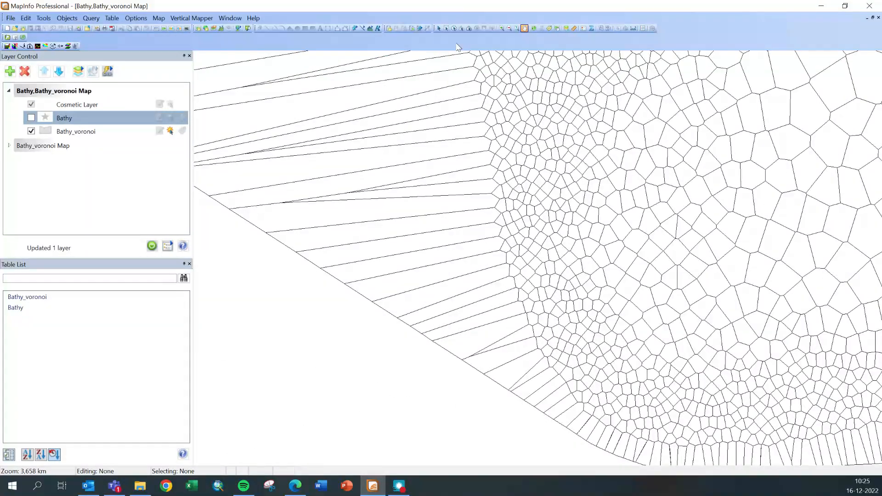
Select an elongated Voronoi polygon outside the southwestern shoreline to see its extent, then view the whole region layer.
left_click(438, 28)
left_click(433, 228)
left_click(437, 241)
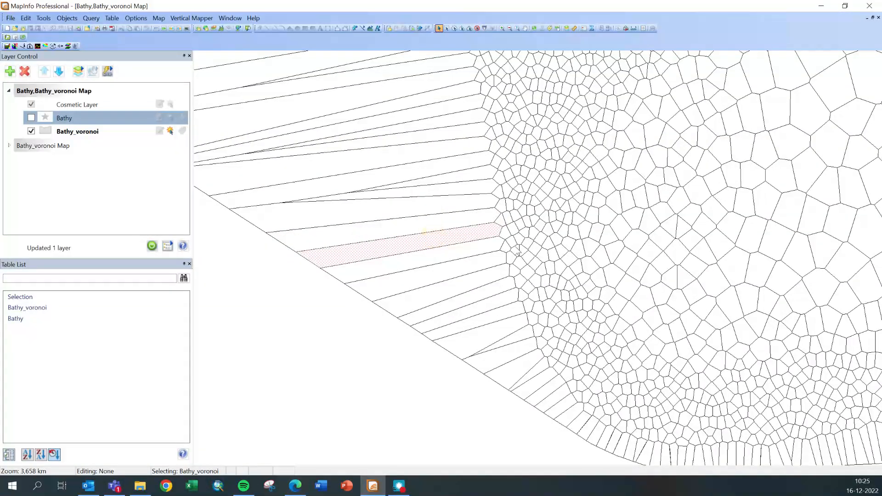
scroll(516, 250, "down", 2)
scroll(517, 251, "down", 1)
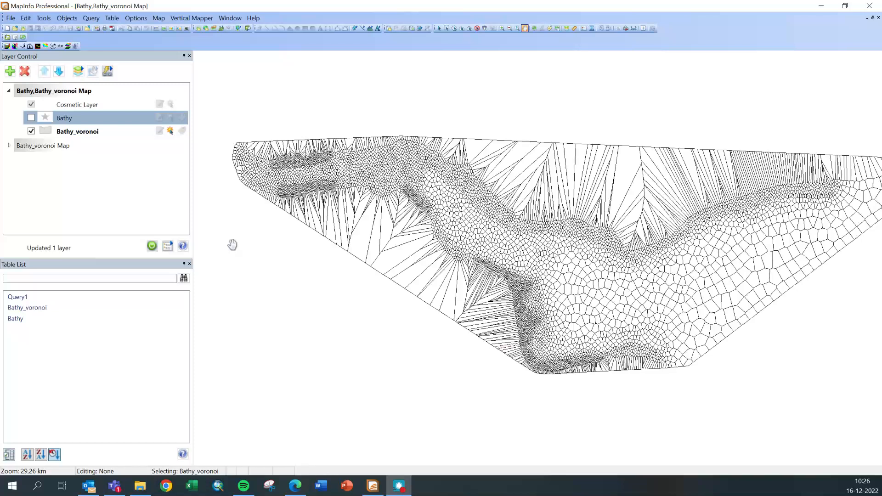
Show the Bathy points, hide the Bathy_voronoi layer, and start creating a grid by interpolation.
left_click(32, 118)
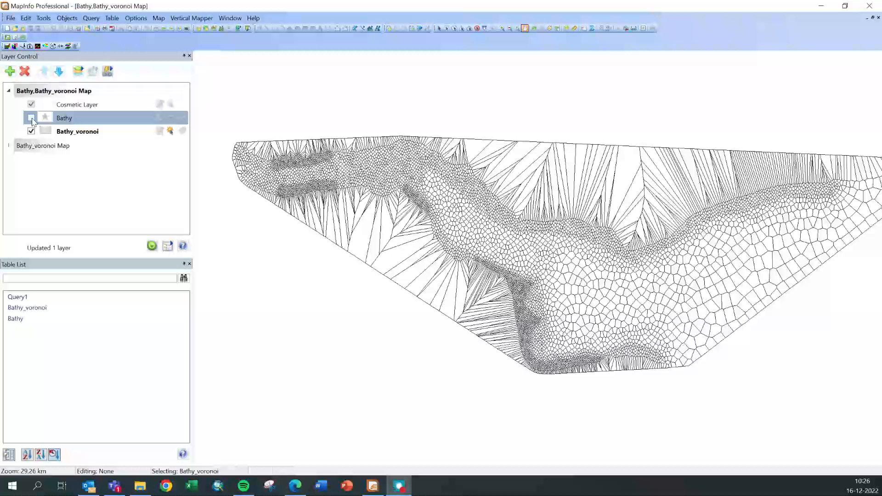
left_click(31, 131)
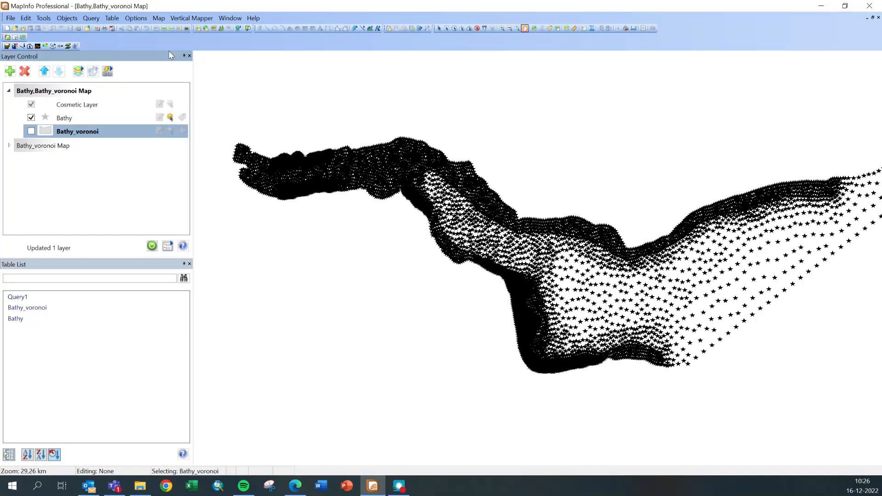
left_click(201, 18)
mouse_move(201, 29)
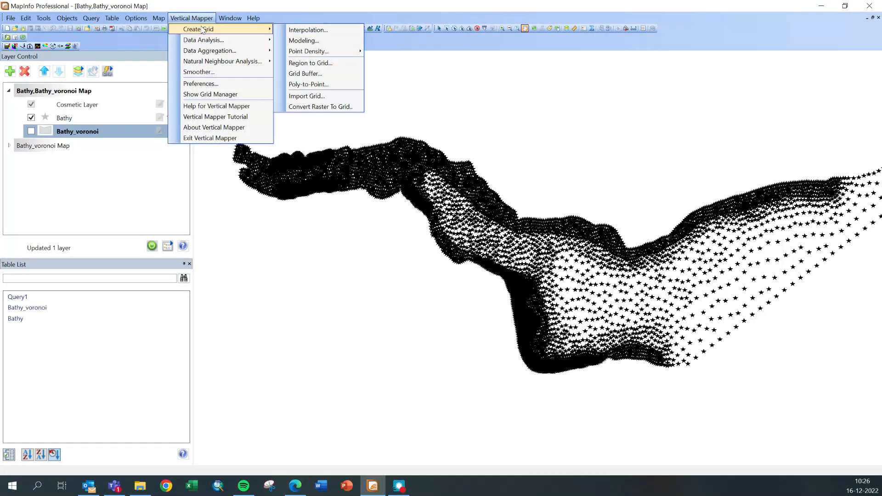
left_click(314, 30)
left_click_drag(405, 187, 321, 85)
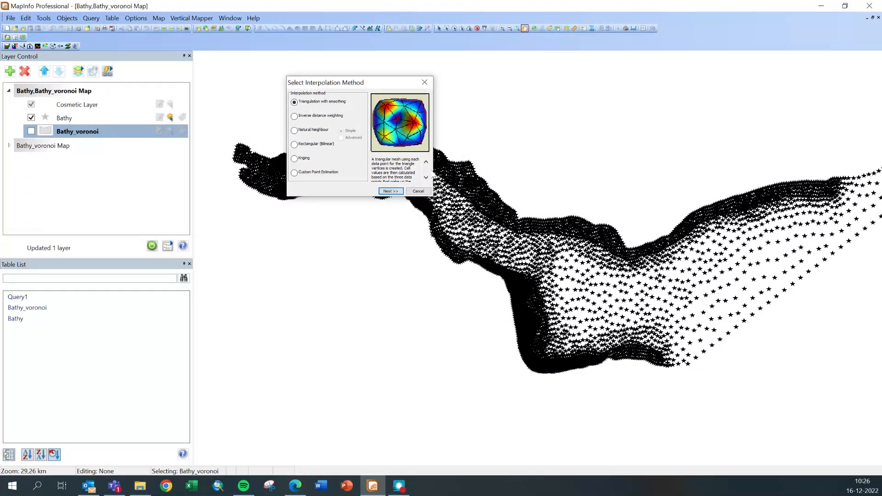
Review the description of each interpolation method, from triangulation with smoothing to custom point estimation.
scroll(385, 169, "down", 2)
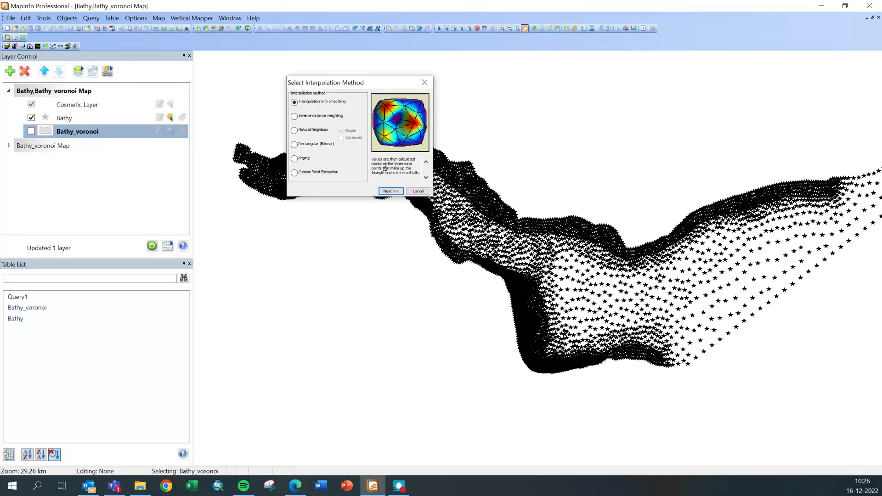
scroll(385, 168, "up", 2)
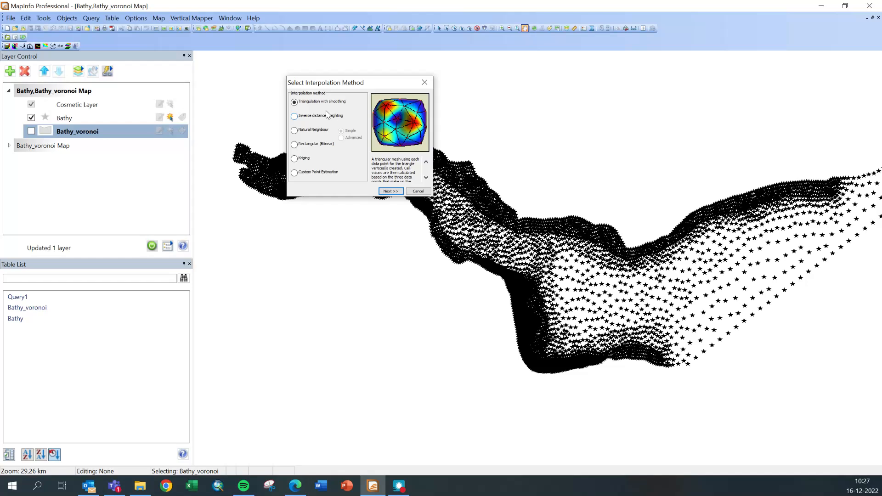
left_click(294, 117)
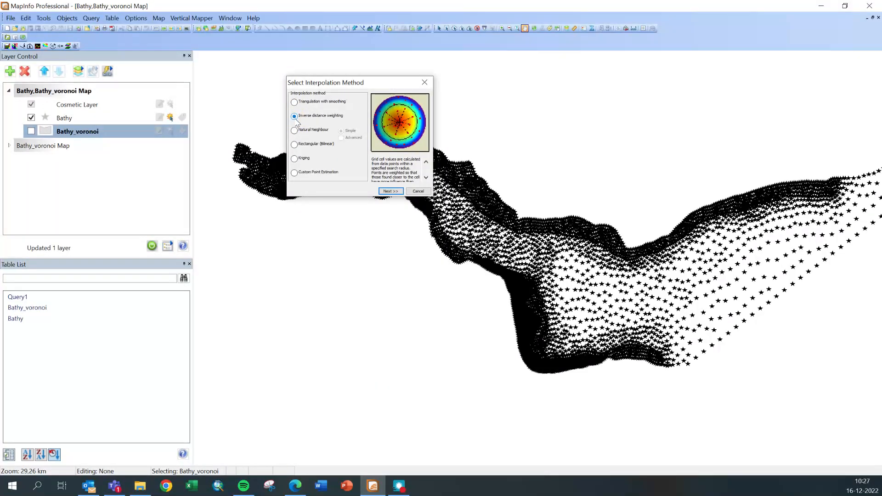
left_click(296, 131)
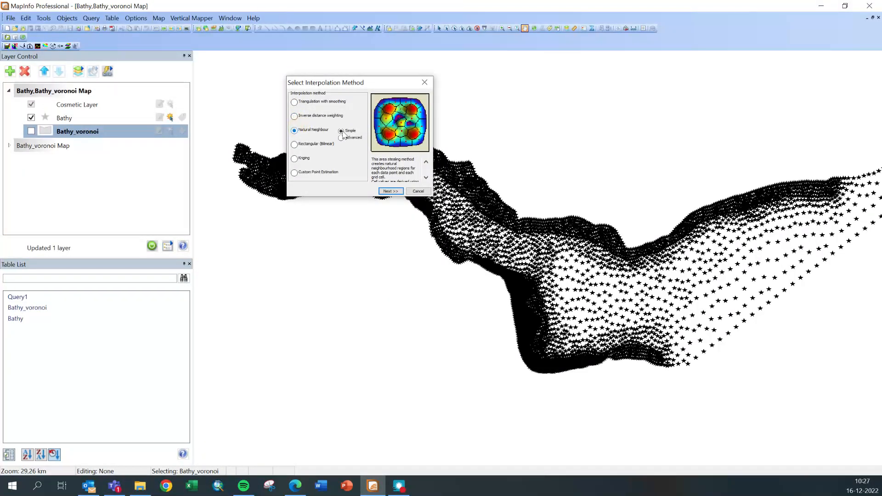
left_click(341, 138)
left_click(294, 145)
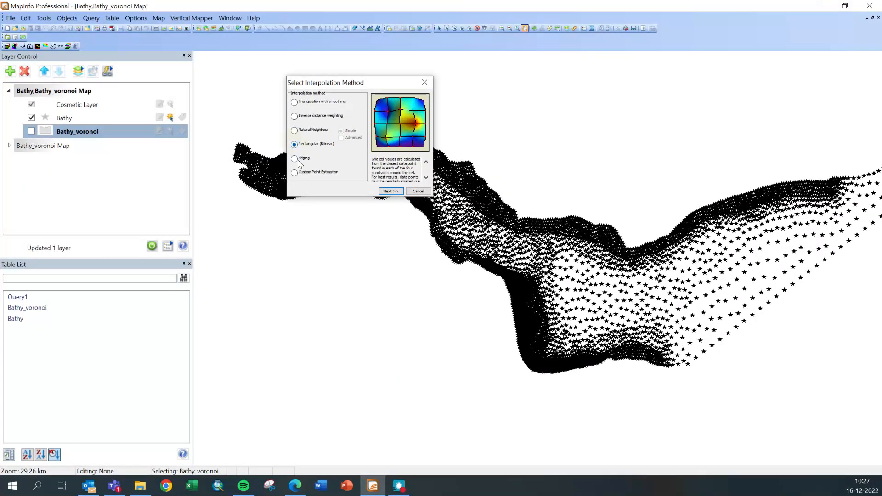
left_click(295, 160)
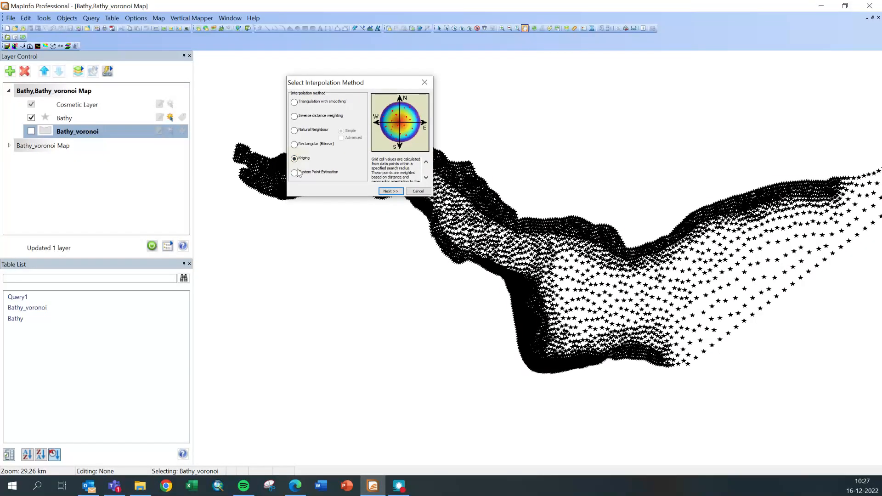
left_click(295, 173)
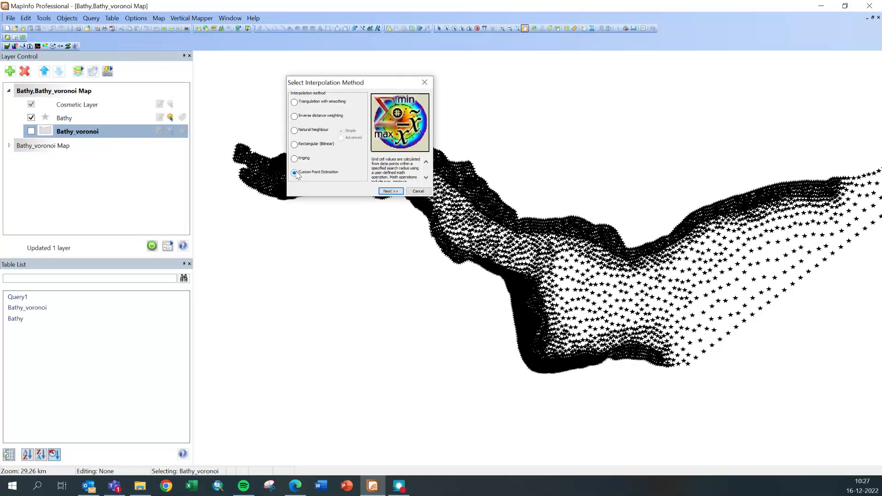
left_click(426, 177)
left_click(426, 177)
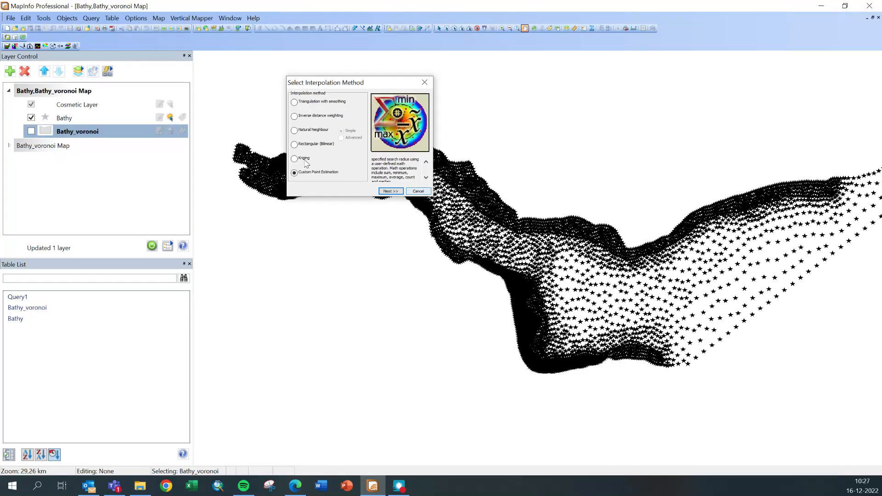
Choose triangulation with smoothing for the Bathymetry column of the Bathy table and accept the default triangle settings.
left_click(318, 107)
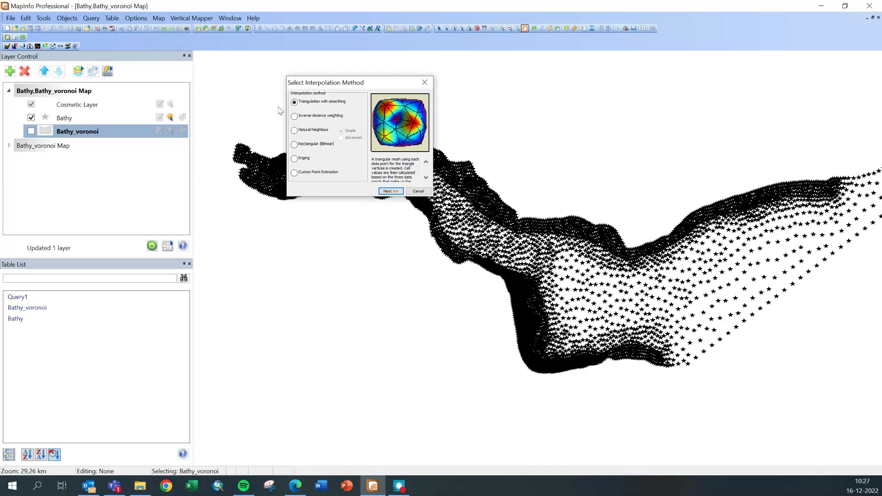
left_click(391, 191)
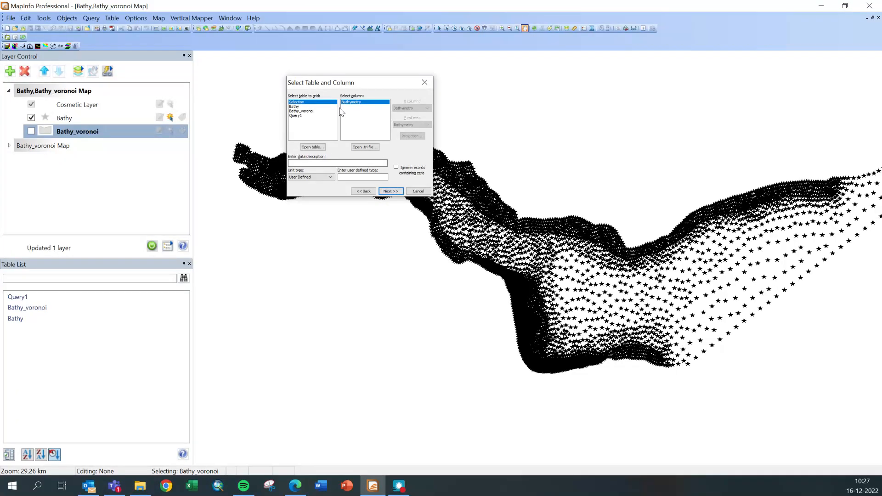
left_click(295, 106)
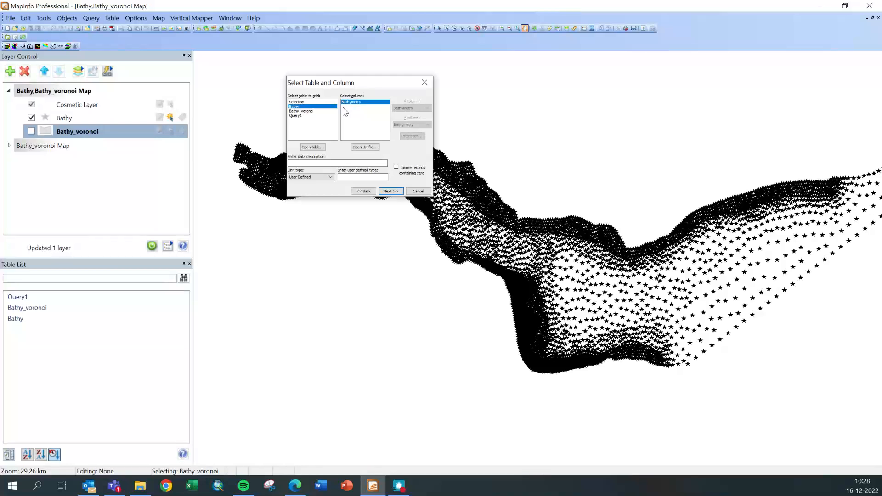
left_click(391, 193)
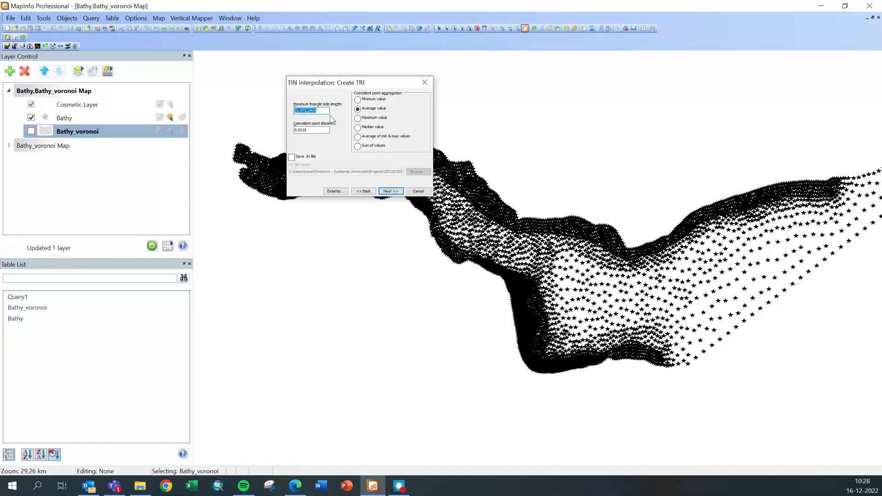
left_click(391, 191)
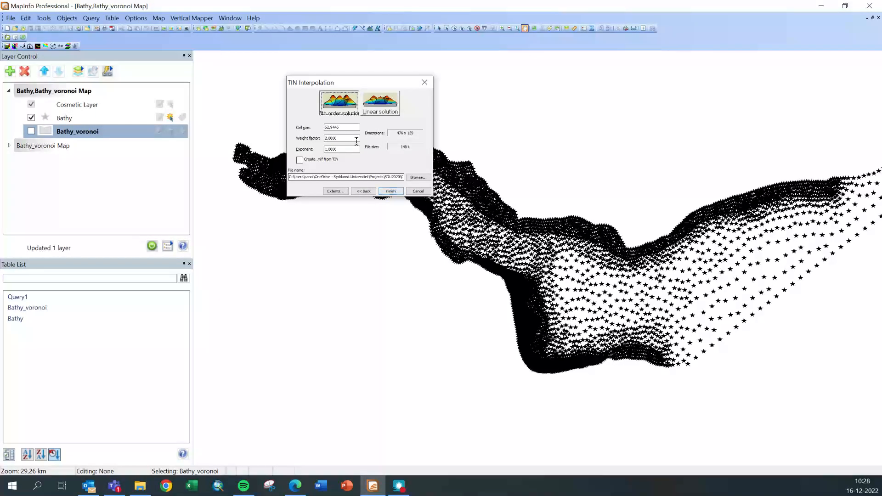
Name the output grid Bathy_raster in the Mike_data folder and run the TIN interpolation with the default cell size.
left_click(417, 177)
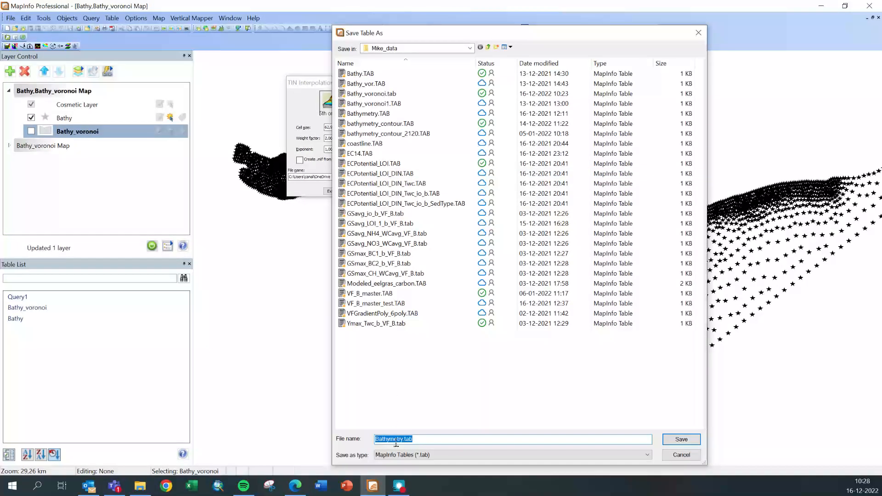
left_click(403, 439)
key("BackSpace")
key("BackSpace")
key("BackSpace")
key("BackSpace")
key("BackSpace")
type("_rast")
left_click(681, 440)
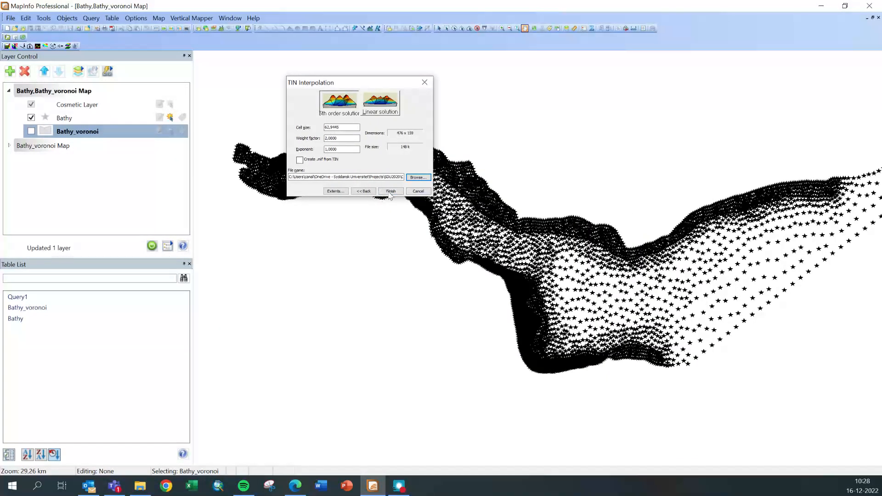
left_click(390, 192)
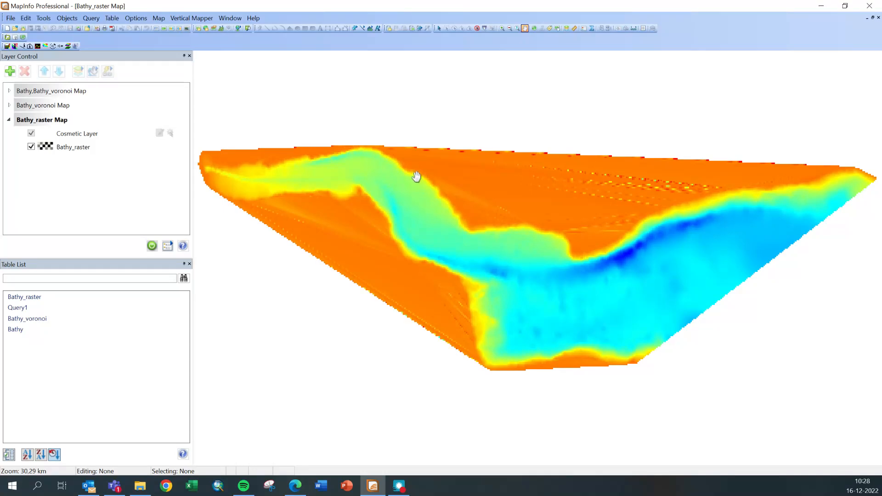
Add the Bathy_raster layer to the map holding the Bathy points and Bathy_voronoi layers.
left_click(87, 148)
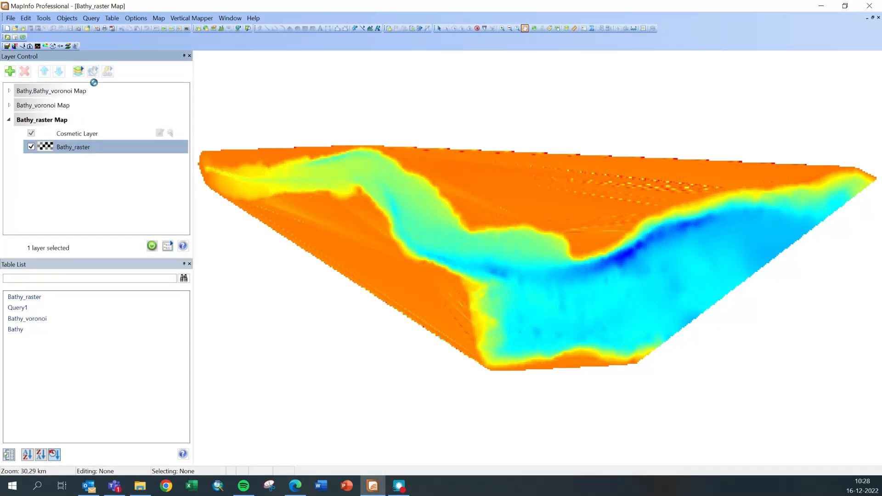
double_click(86, 92)
left_click_drag(63, 140, 63, 141)
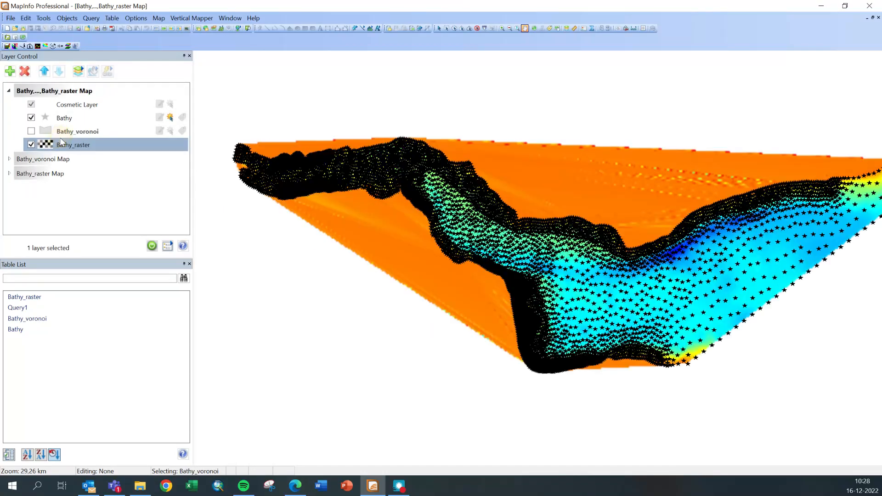
Hide the Bathy points and inspect the interpolated raster surface up close around the middle of the fjord.
scroll(524, 255, "up", 1)
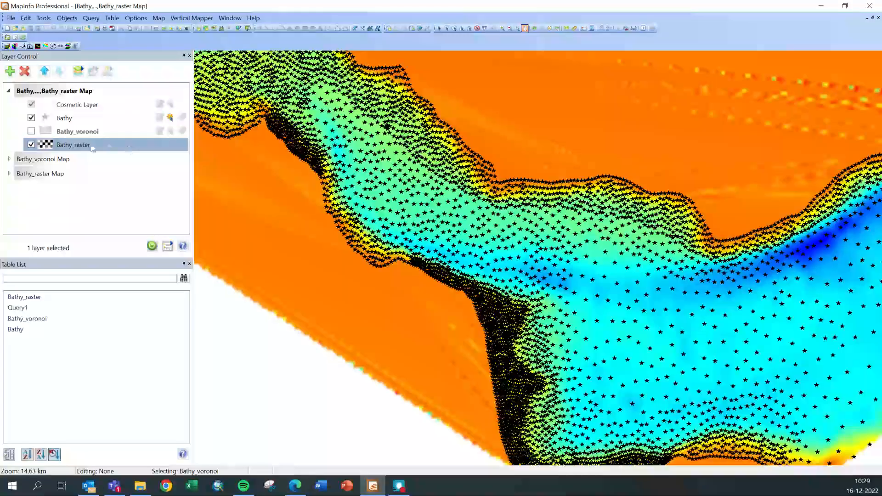
left_click(31, 117)
scroll(421, 270, "up", 1)
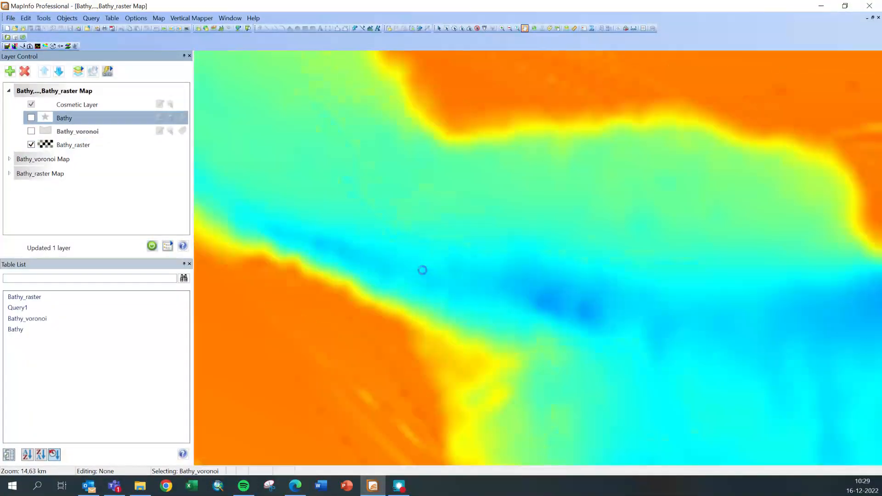
scroll(411, 294, "up", 1)
scroll(409, 301, "down", 1)
Magnify the raster near the southwestern shoreline, then view the entire Bathy_raster layer.
left_click(502, 28)
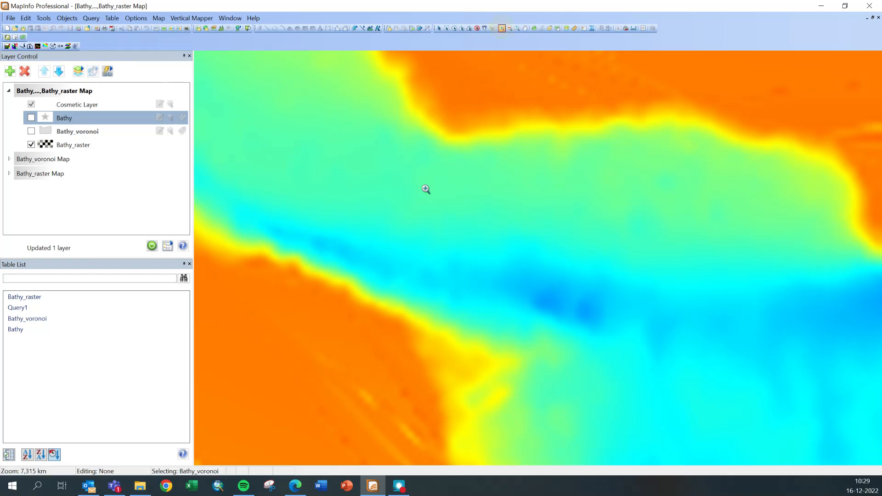
left_click(367, 309)
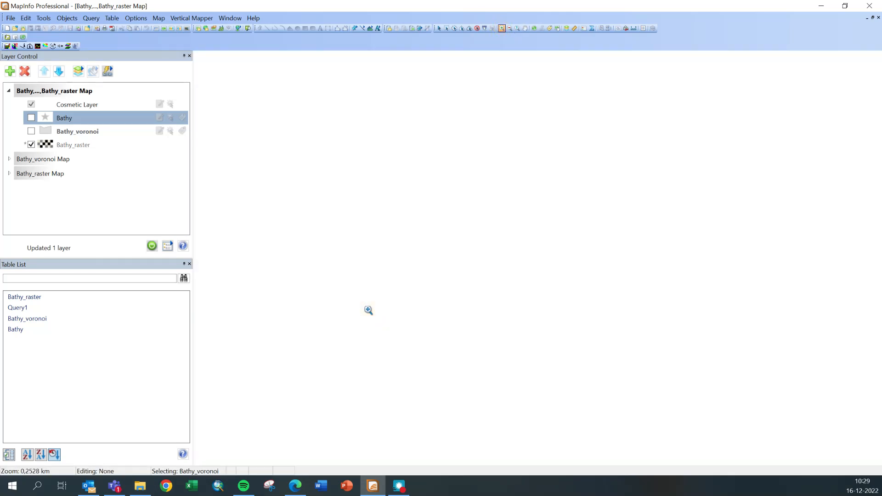
left_click(367, 309)
scroll(367, 309, "up", 8)
right_click(62, 149)
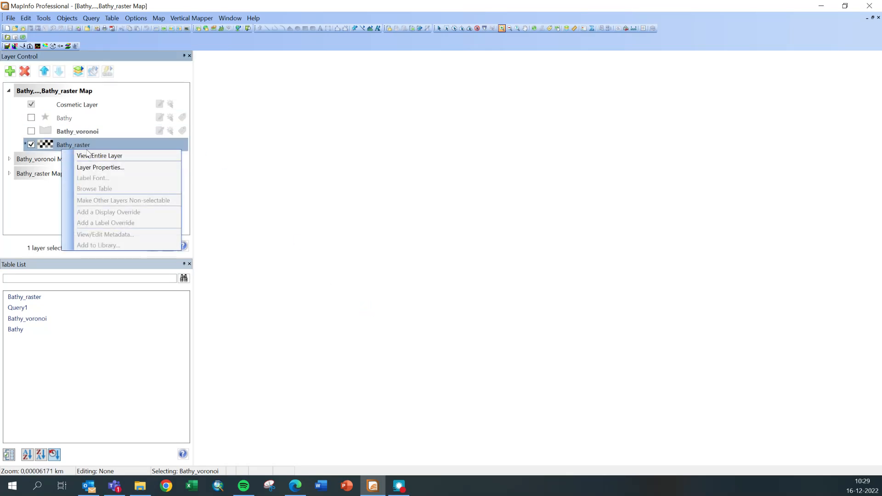
left_click(98, 156)
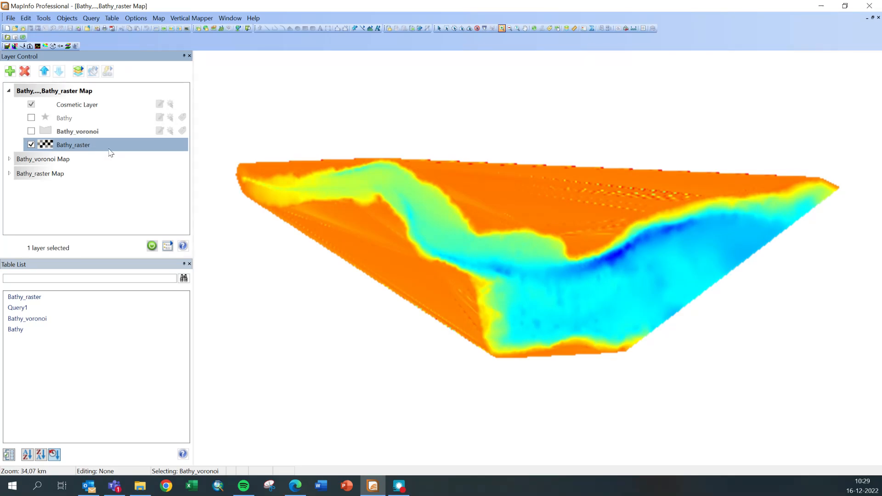
Query the Bathy_raster grid value in the narrow western arm and at the dark blue spot in the fjord's middle.
left_click(15, 46)
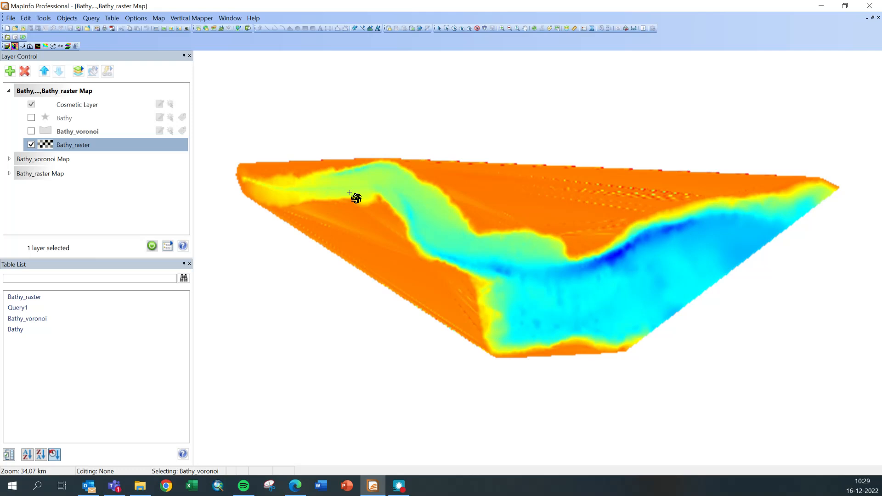
left_click(792, 222)
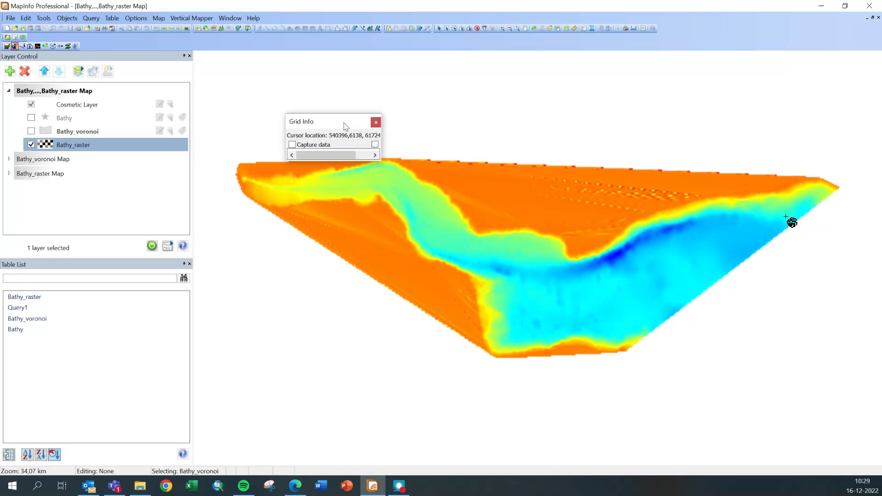
left_click_drag(352, 135, 381, 305)
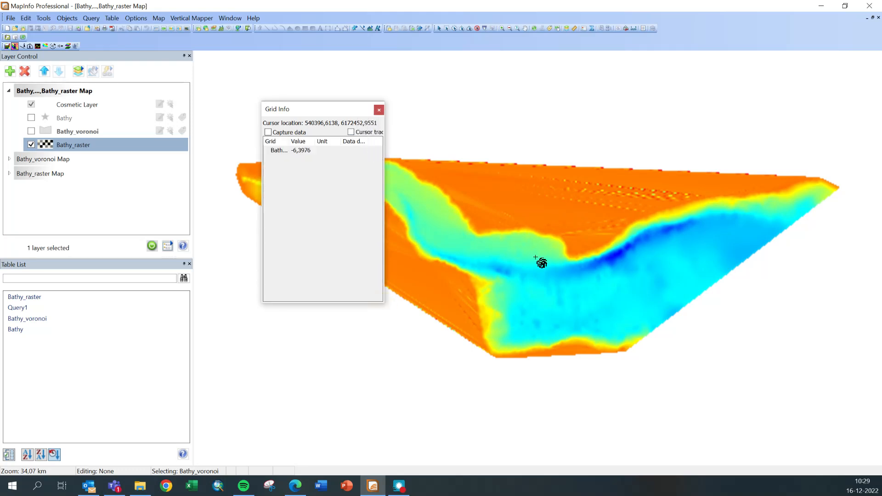
left_click(508, 274)
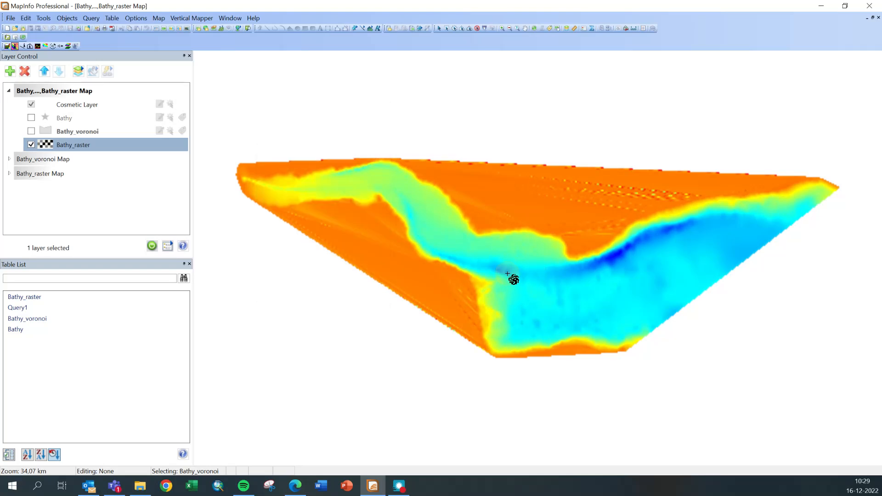
left_click(871, 237)
left_click_drag(849, 115, 315, 167)
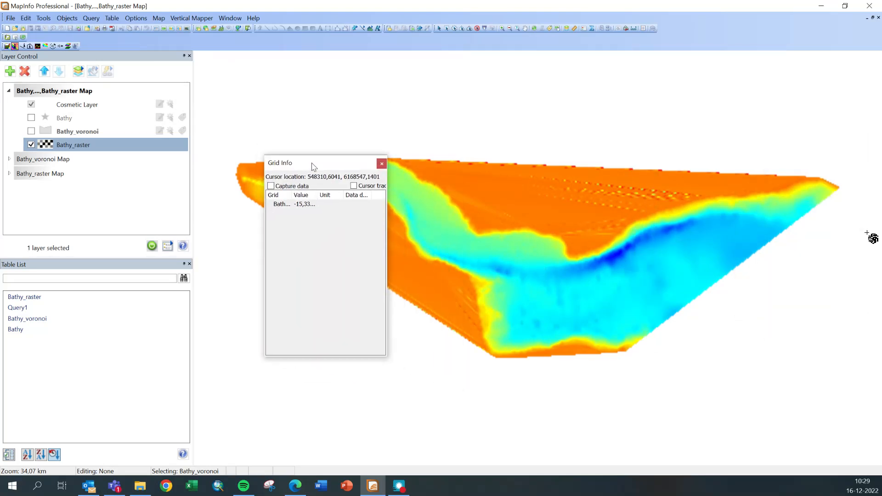
Query the grid value just east of the central blue spot and in the dark blue eastern channel, then close Grid Info.
left_click(513, 267)
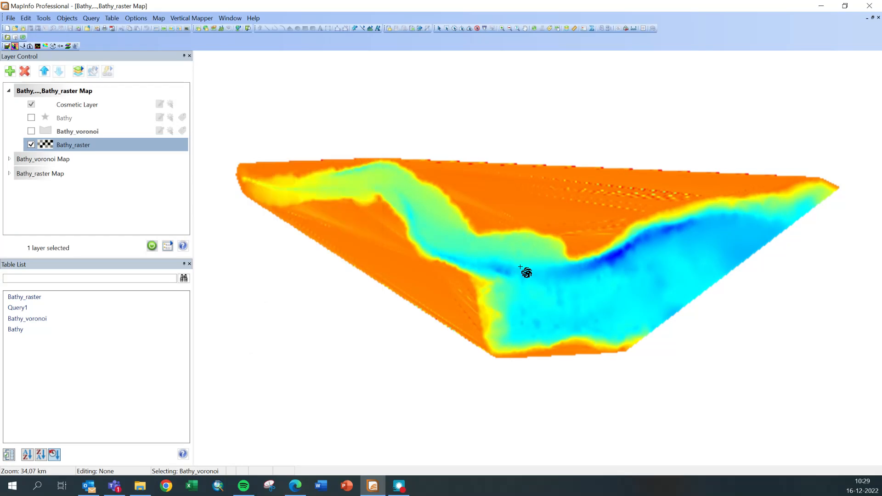
left_click(842, 201)
left_click_drag(605, 160, 285, 183)
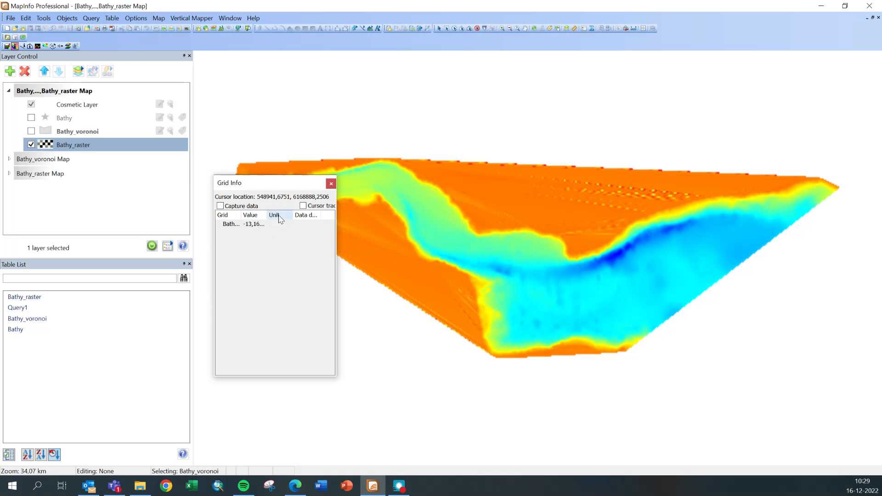
left_click(619, 265)
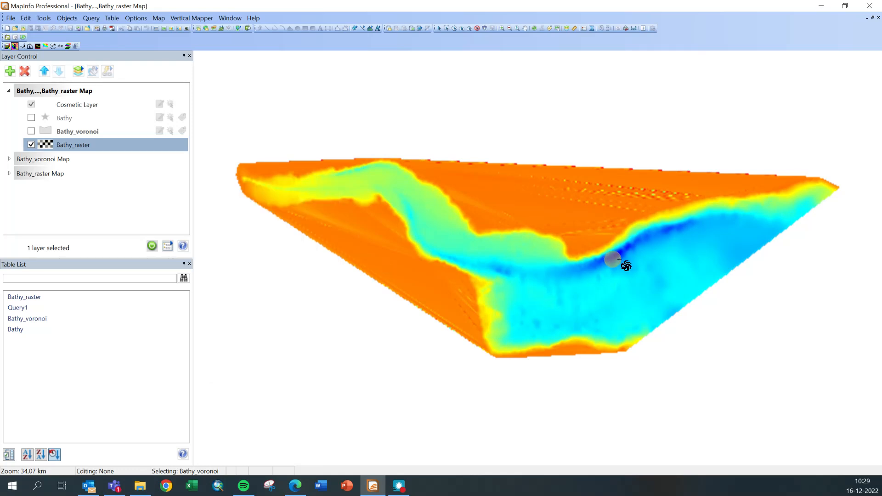
left_click(846, 197)
left_click_drag(433, 206, 355, 198)
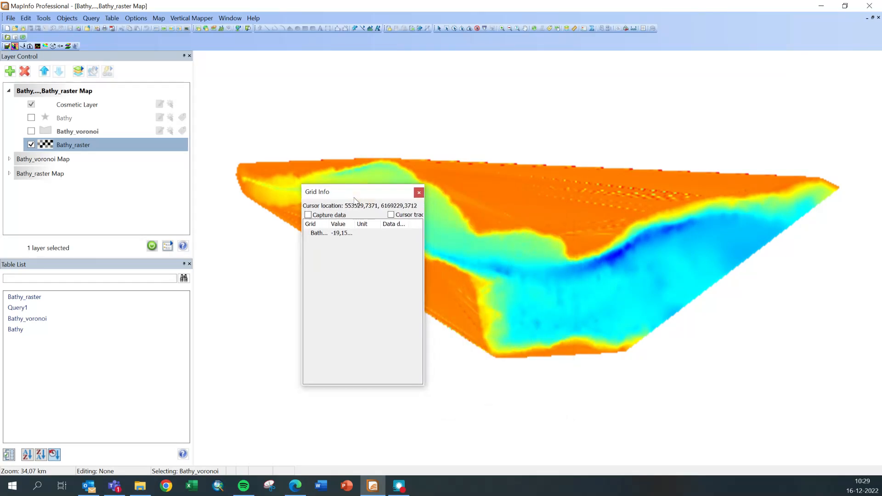
left_click(419, 192)
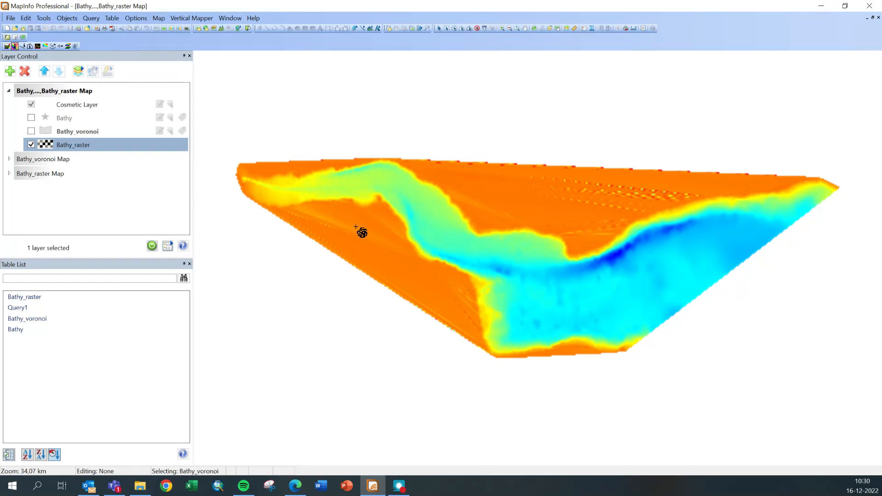
left_click(195, 19)
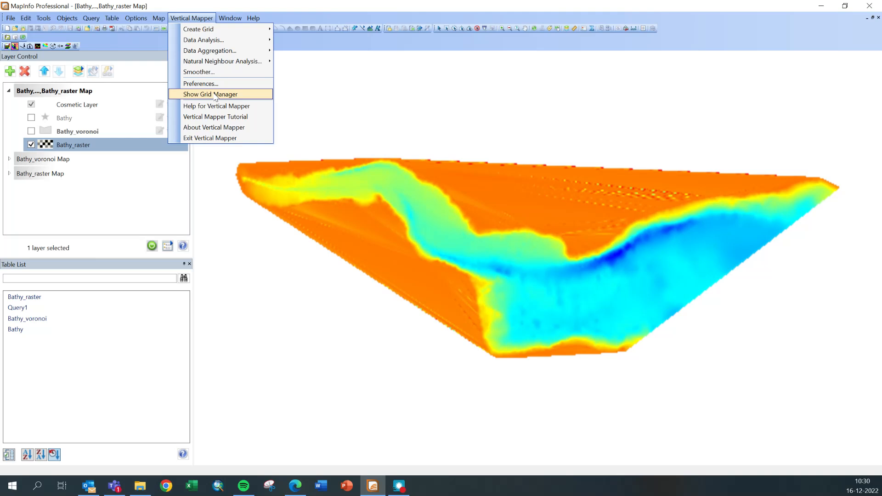
mouse_move(158, 18)
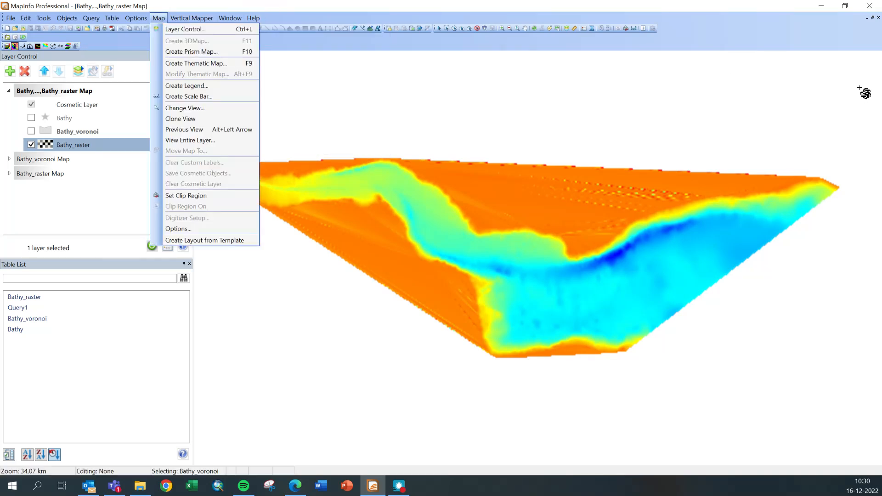